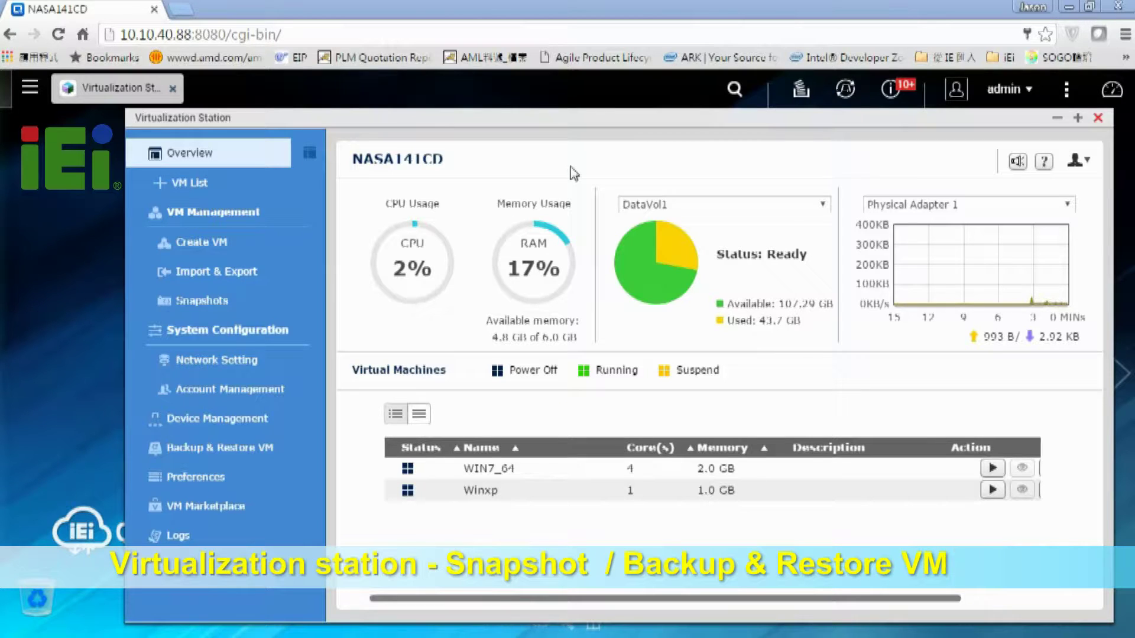
- Expand the VM List in the sidebar to reveal WIN7_64 and Winxp
click(183, 184)
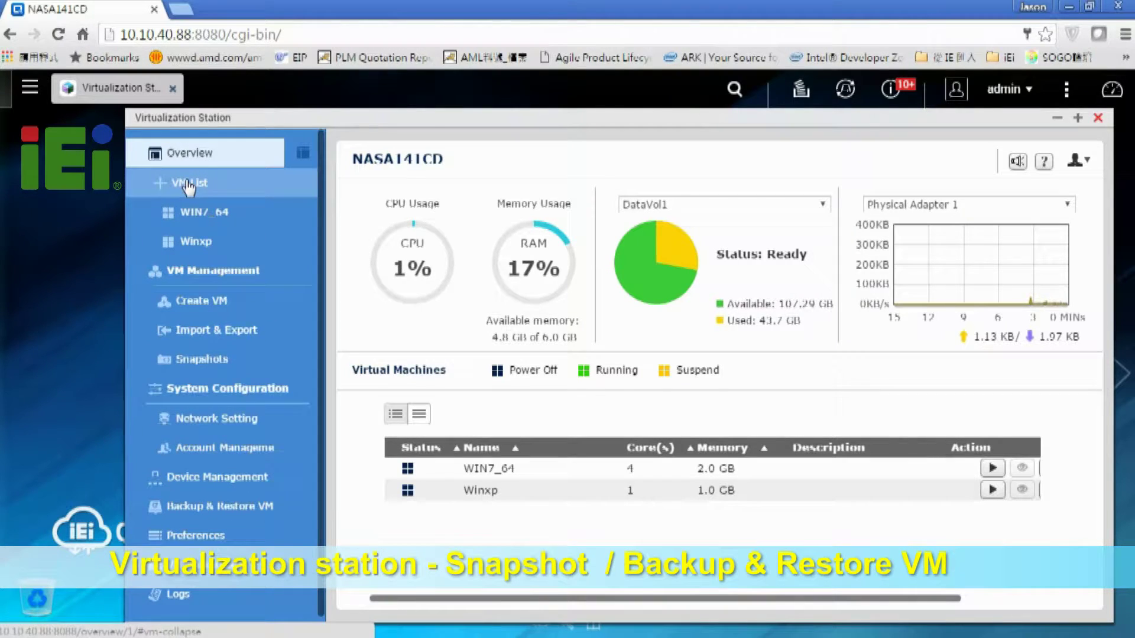
- Open WIN7_64's details and bring up its Snapshot Setup dialog
click(216, 216)
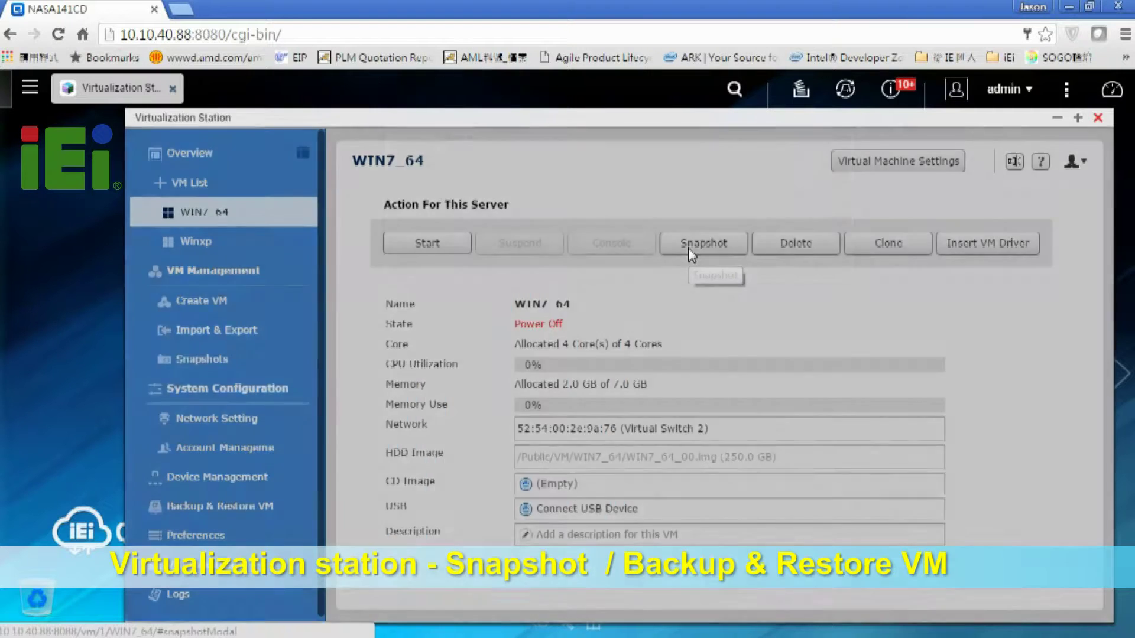
click(691, 252)
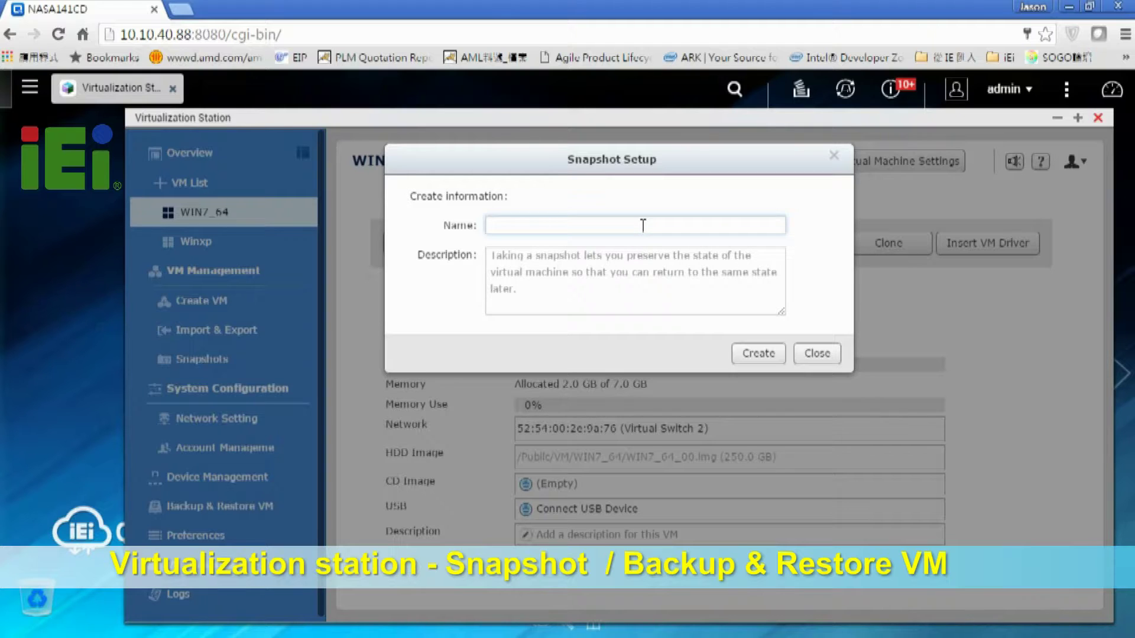
text(Test 1)
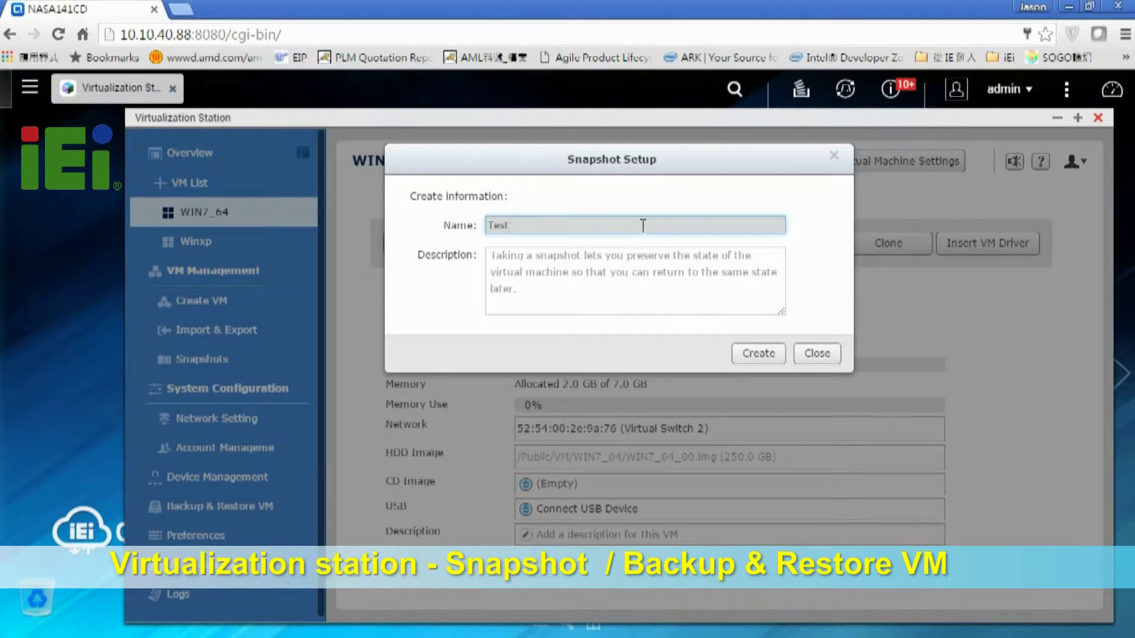
- Create the WIN7_64 snapshot named Test1 and dismiss the success message
click(744, 358)
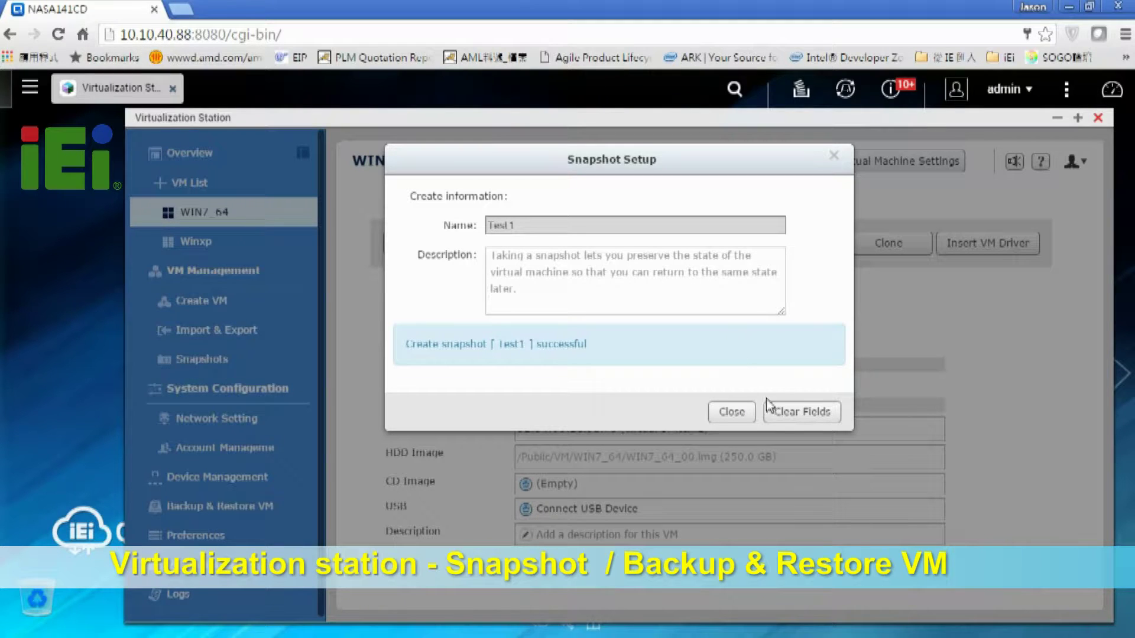
click(747, 416)
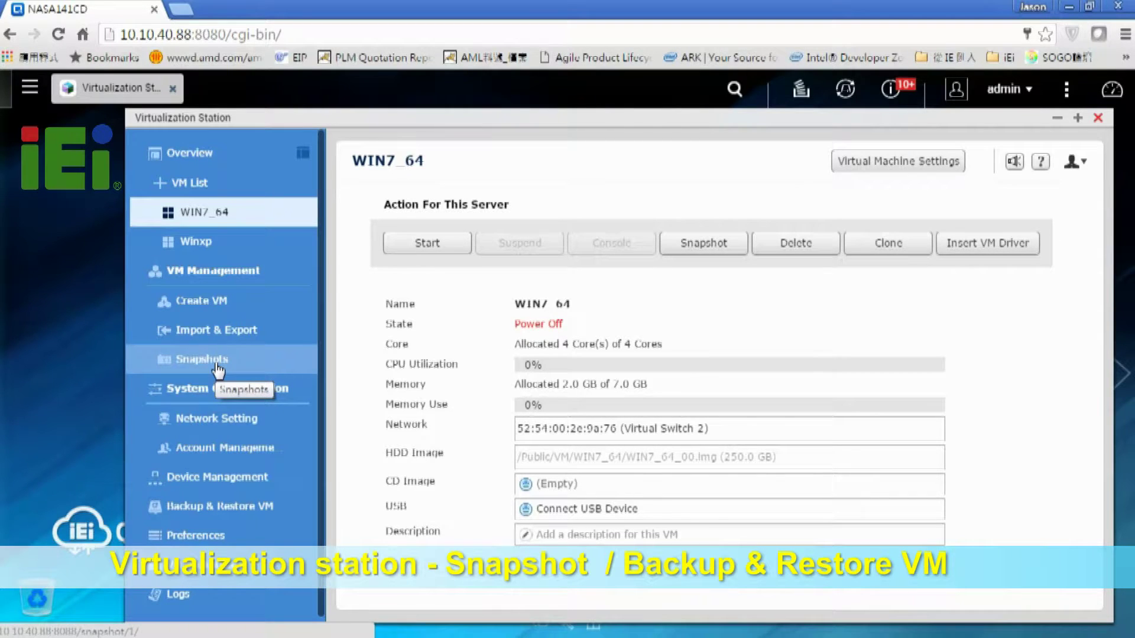
- View the Snapshots list, then return to the Overview dashboard
click(218, 362)
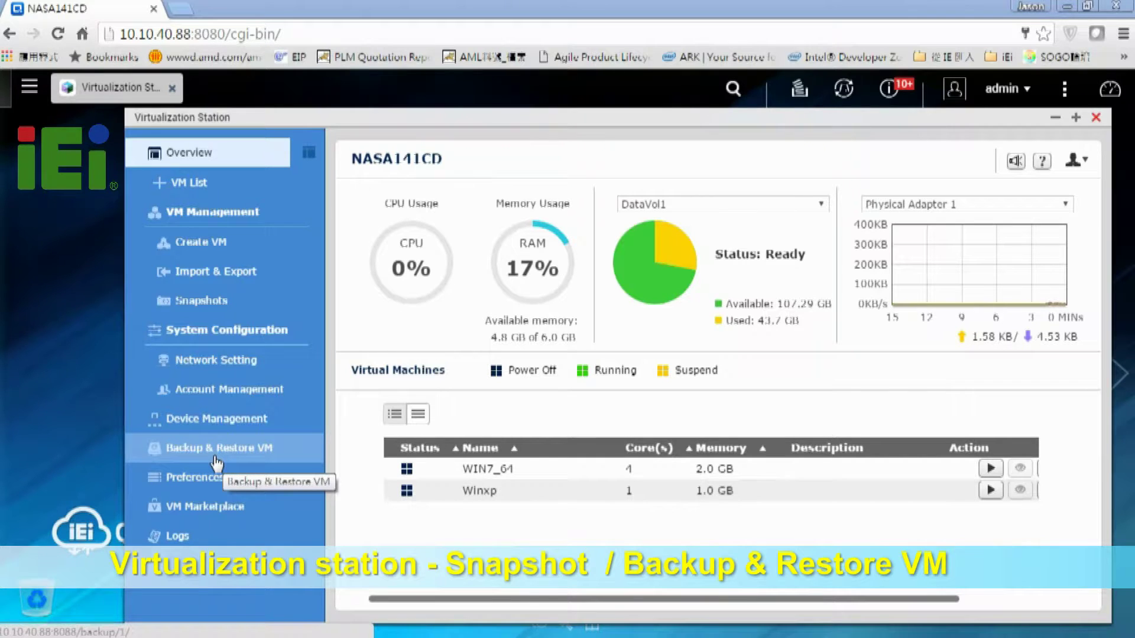
- Start a new Local Backup task from Backup & Restore VM
click(216, 452)
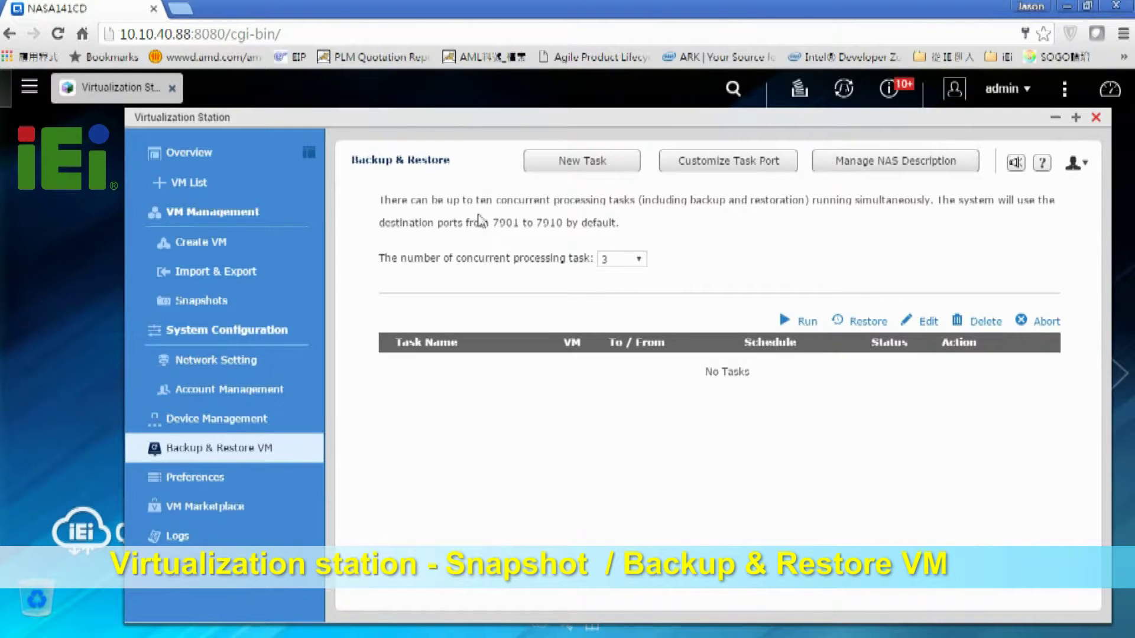
click(582, 161)
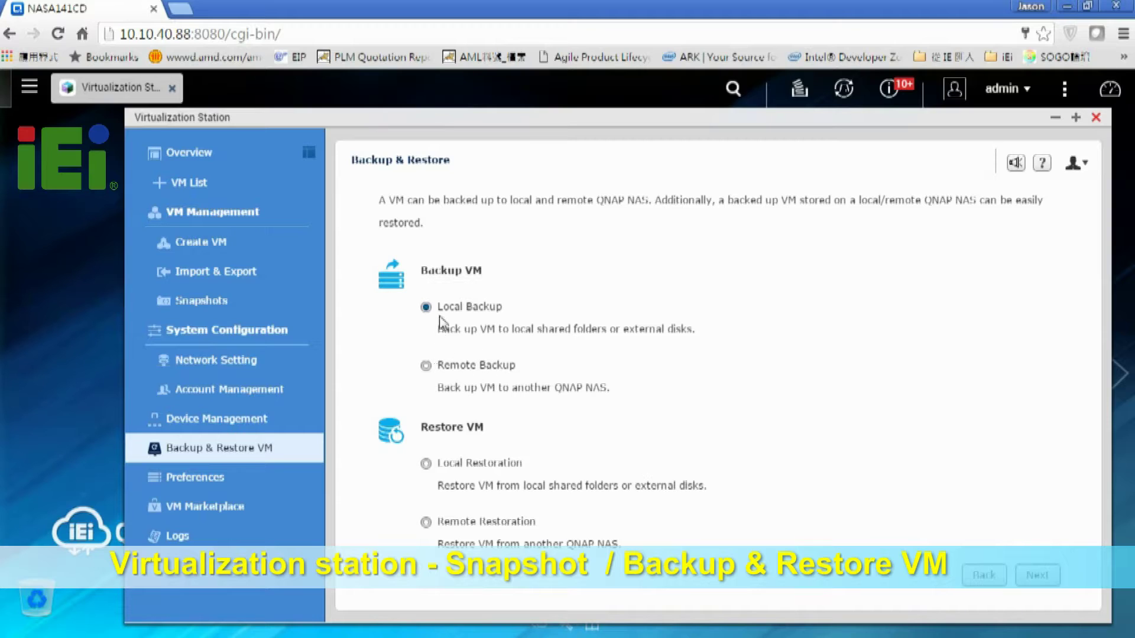
click(1039, 576)
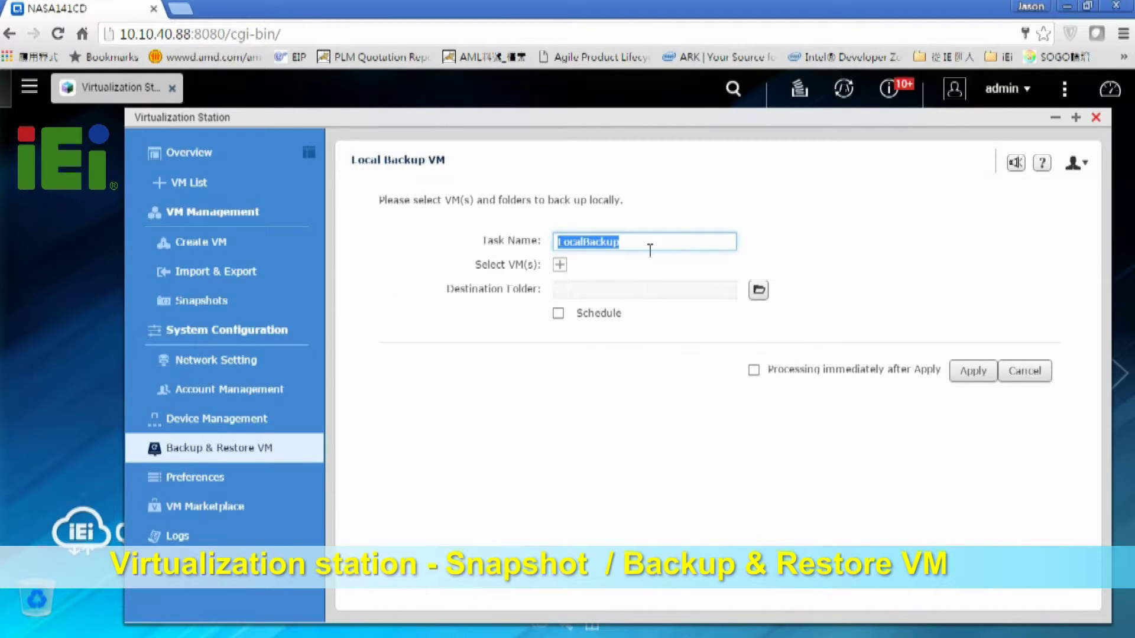
text(T)
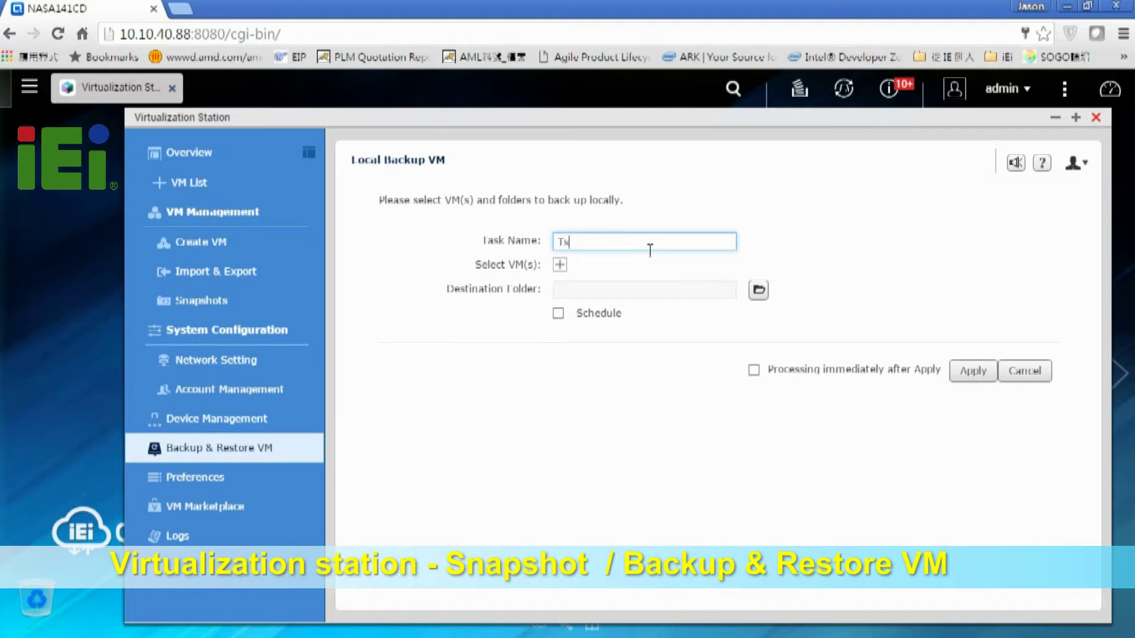
text(est1)
- Name the backup task Test1 and add the Winxp virtual machine
click(559, 264)
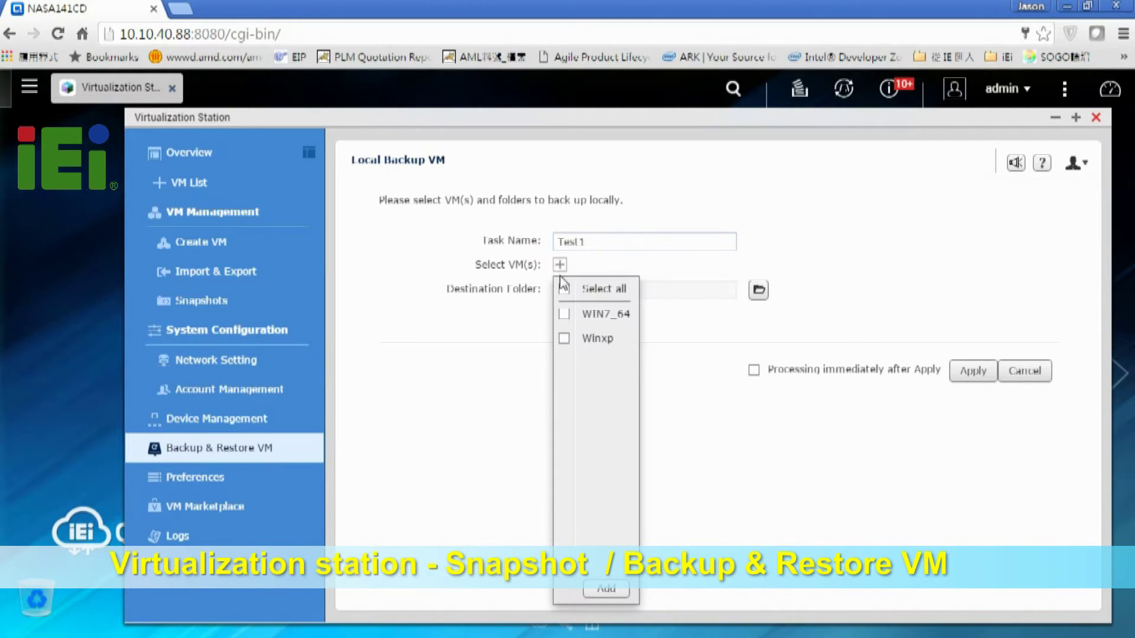
click(565, 339)
click(605, 590)
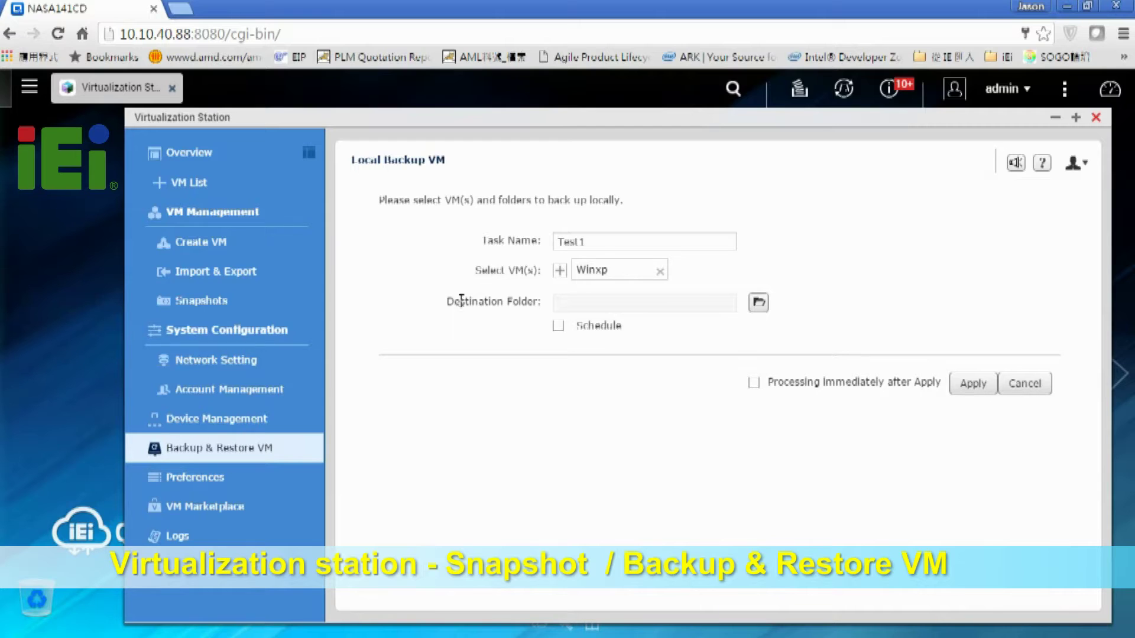
- Set the backup destination folder to /Public/VM Backup/
click(757, 302)
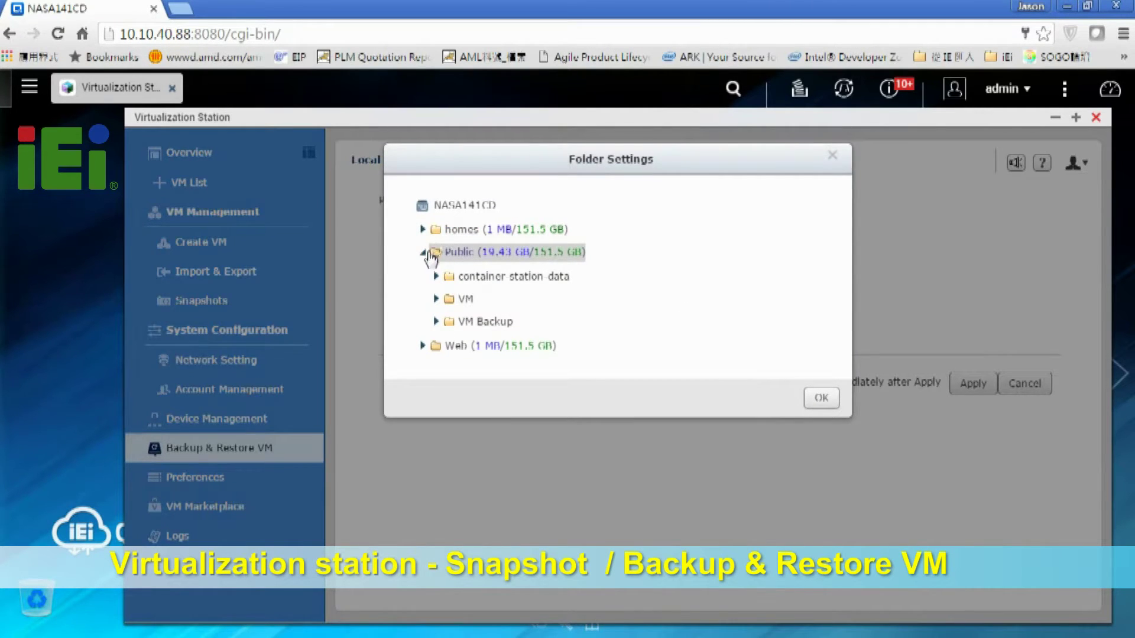
click(438, 326)
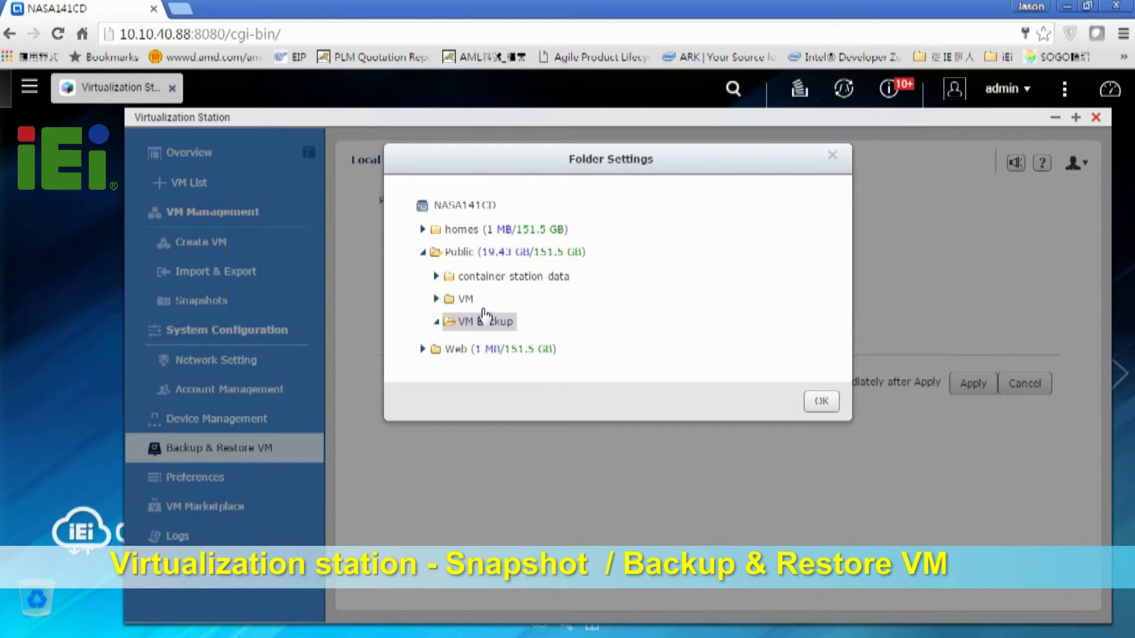
click(818, 405)
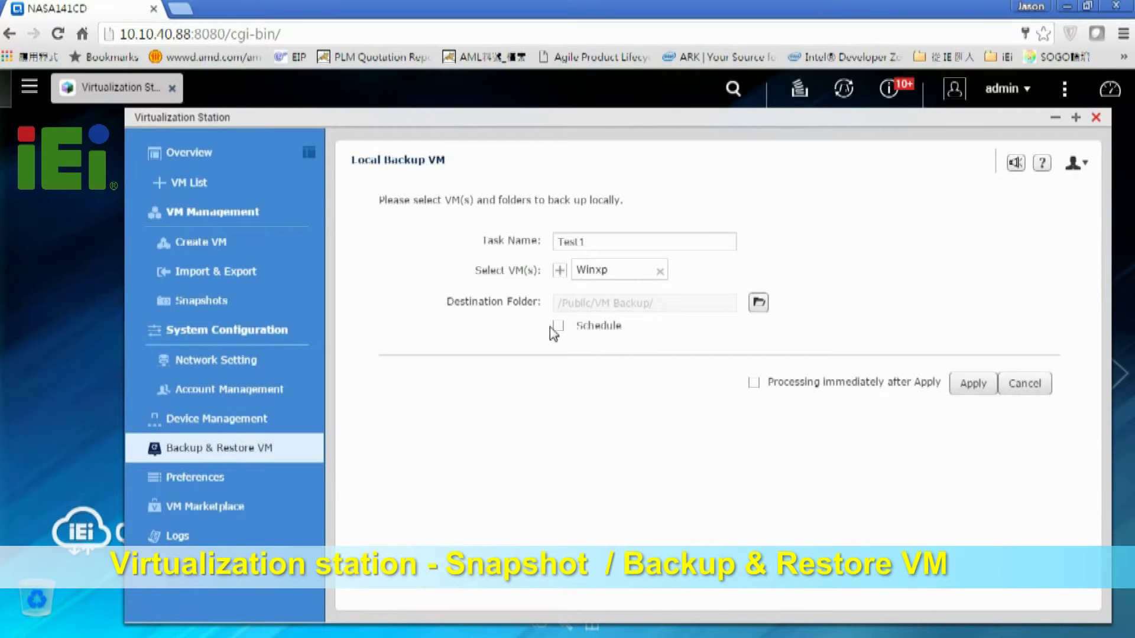
- Leave scheduling off, enable processing immediately, and apply the Test1 backup task
click(558, 326)
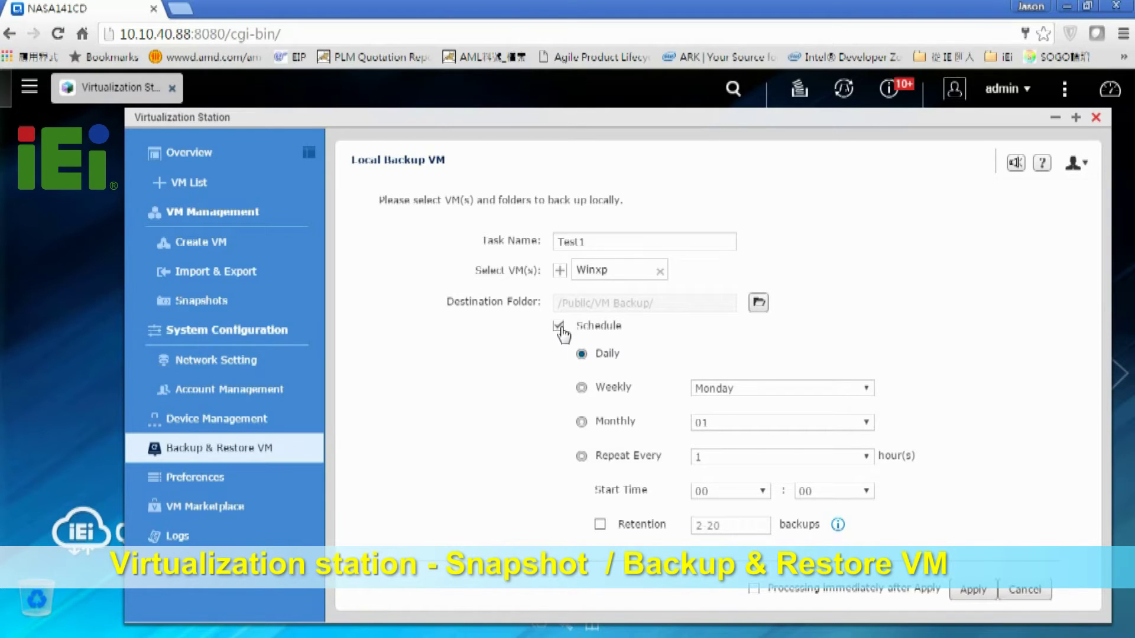
click(558, 326)
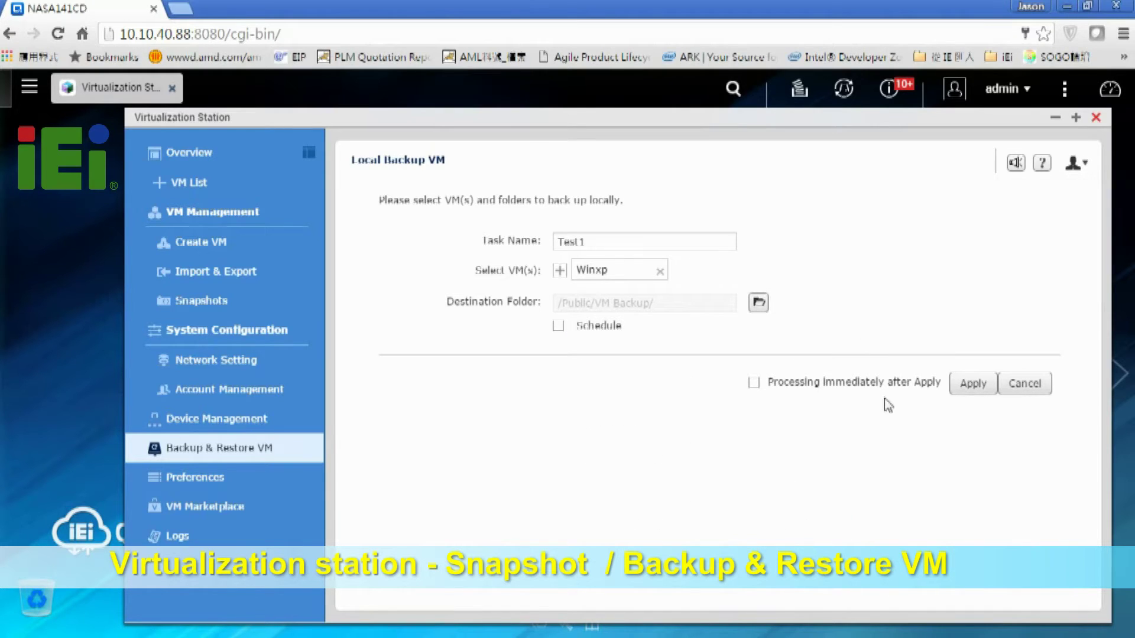
click(754, 383)
click(972, 383)
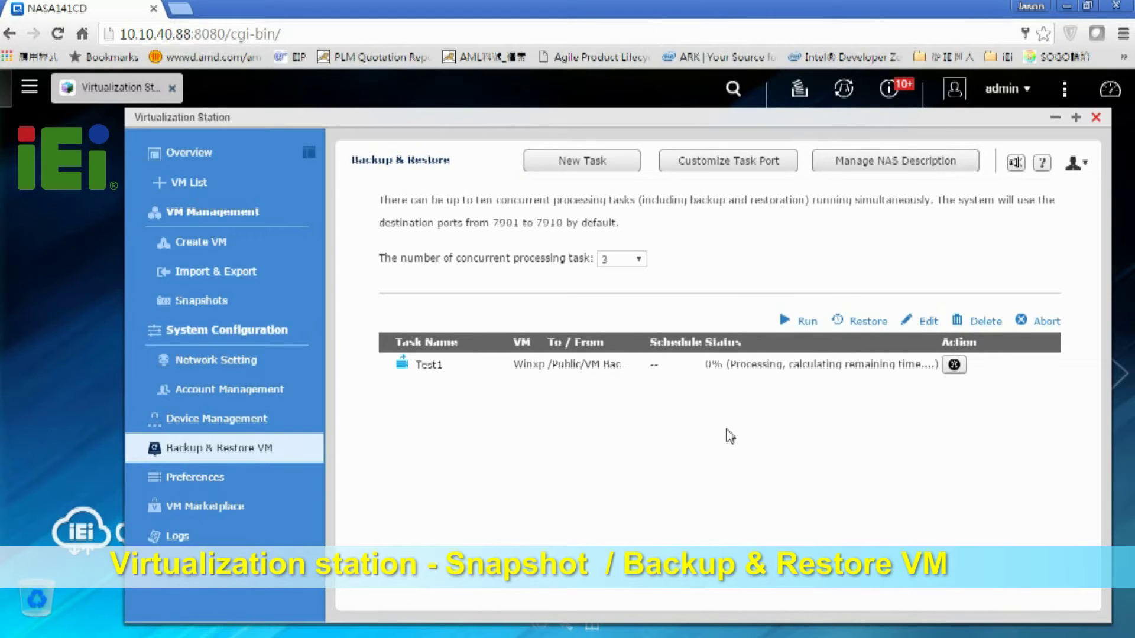